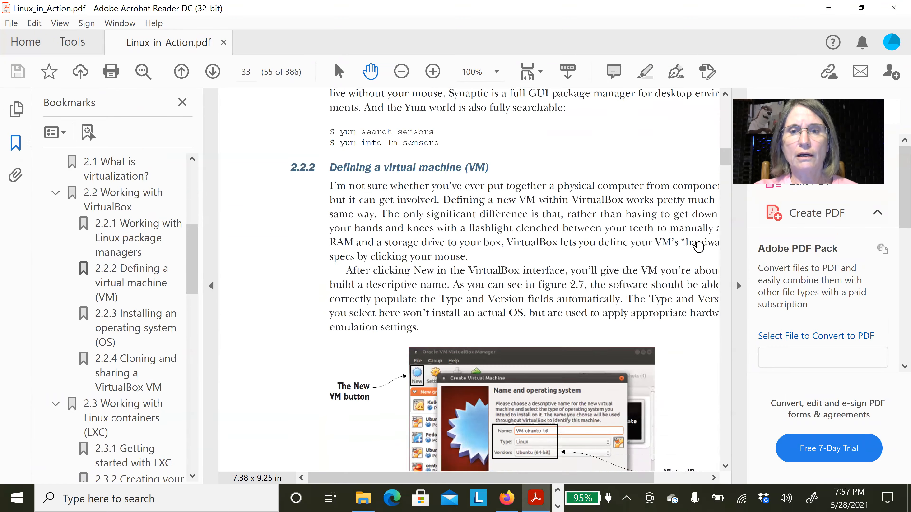
# Read through the book's VirtualBox section from defining a virtual machine to downloading the Ubuntu ISO and checking its checksum.
pyautogui.scroll(-1, 698, 247)
pyautogui.scroll(-6, 699, 247)
pyautogui.scroll(-10, 699, 251)
pyautogui.scroll(-20, 698, 247)
pyautogui.scroll(-19, 698, 247)
pyautogui.scroll(-19, 698, 247)
pyautogui.scroll(-19, 698, 247)
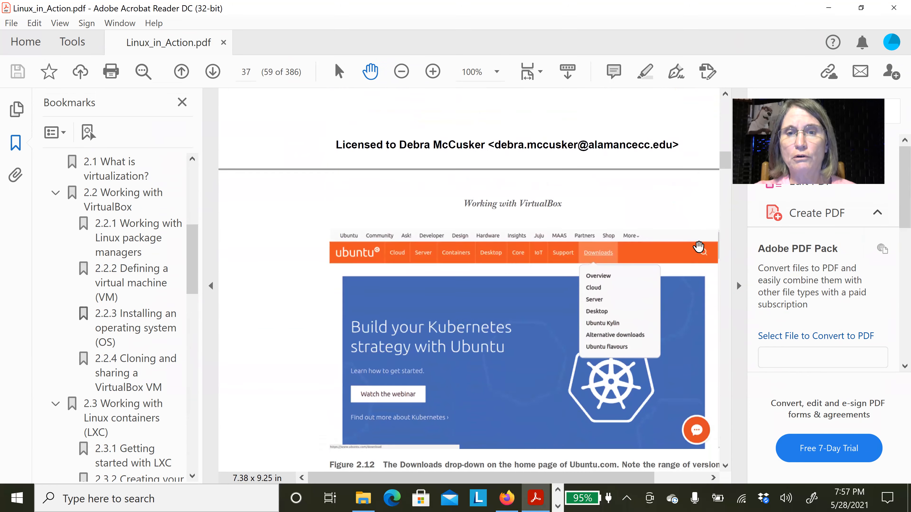
pyautogui.scroll(-5, 699, 247)
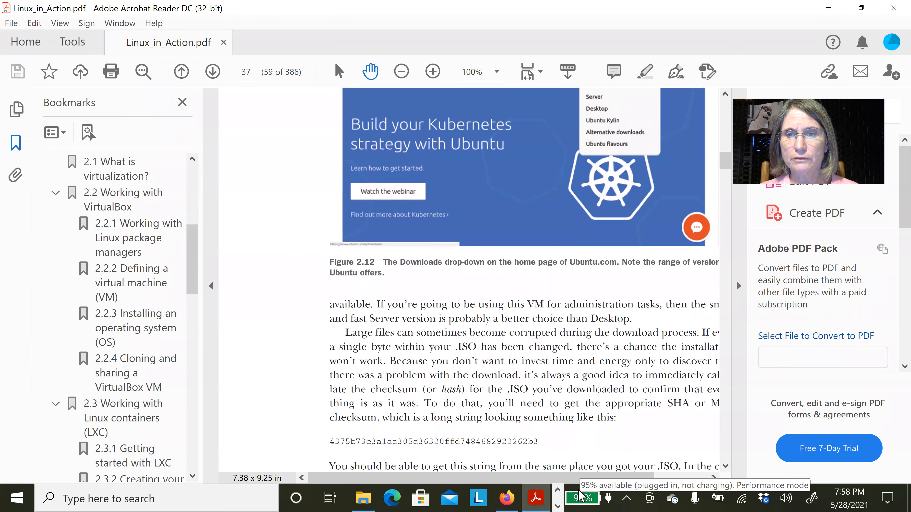
# Switch to VirtualBox and begin a new virtual machine named "Ubuntu Server" with type Linux and version Ubuntu (64-bit).
pyautogui.click(557, 506)
pyautogui.click(366, 497)
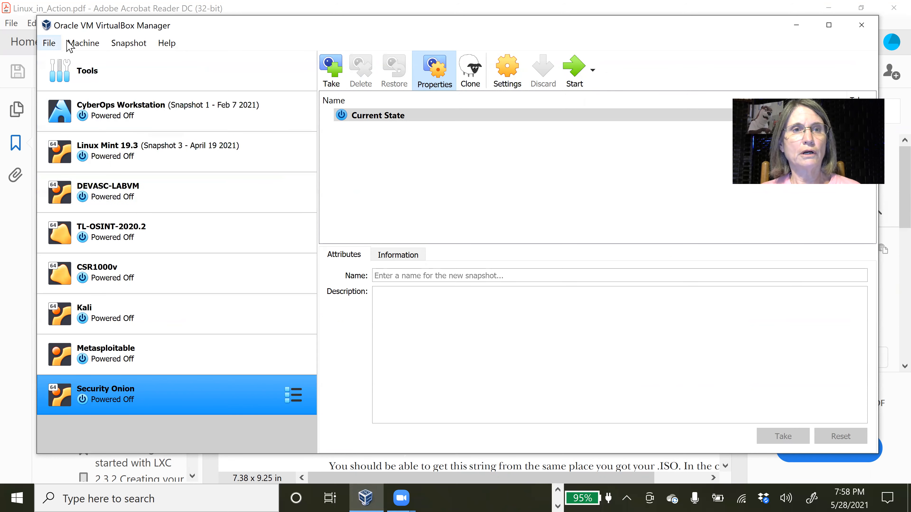
pyautogui.click(88, 43)
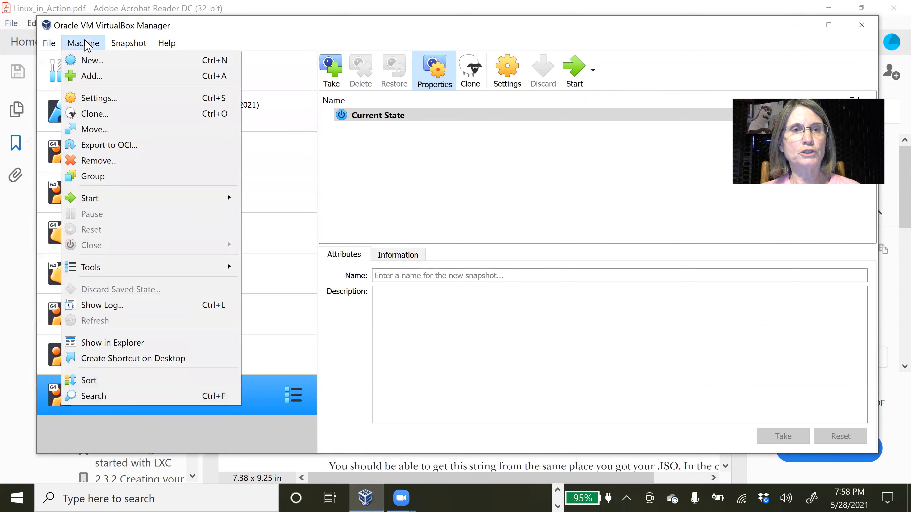
pyautogui.click(98, 61)
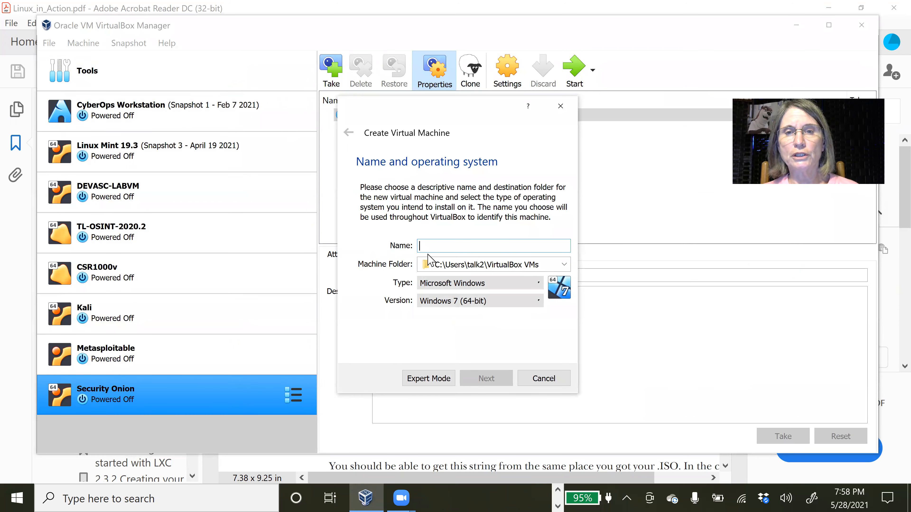
pyautogui.write('Ubun')
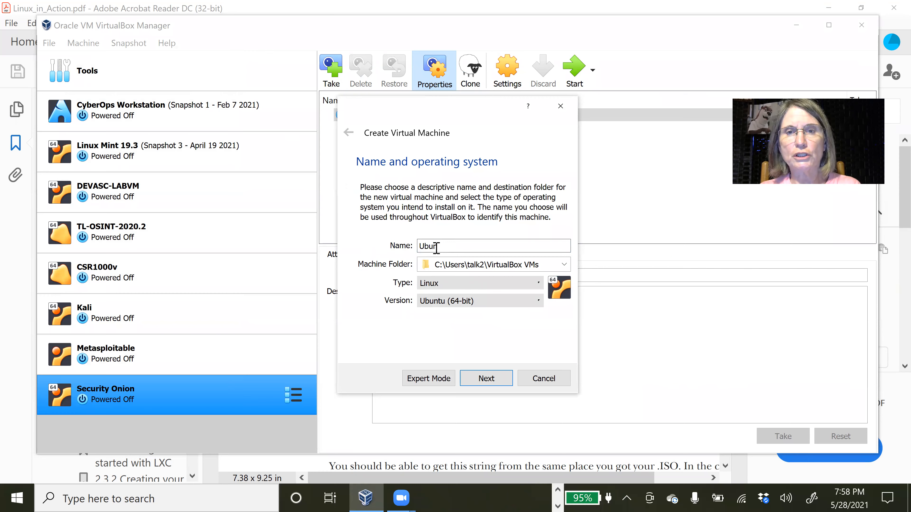
pyautogui.write('tu')
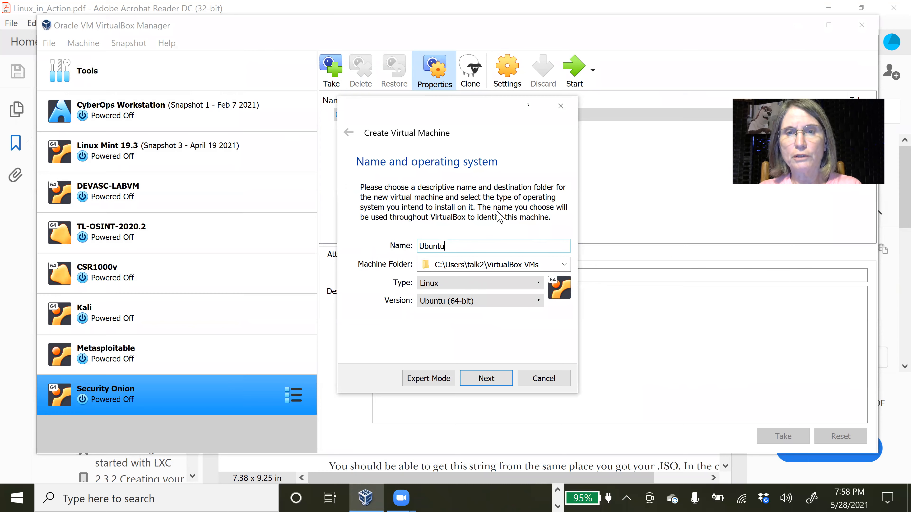
pyautogui.write(' Server')
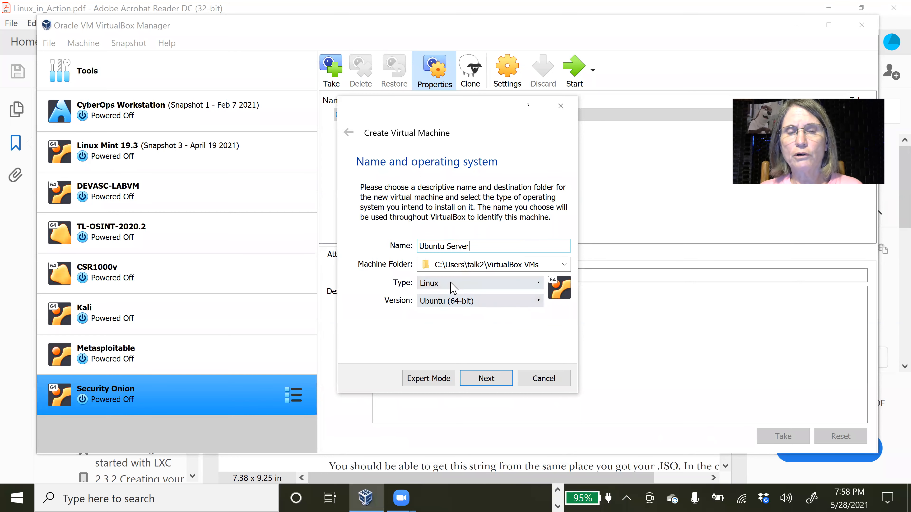
pyautogui.click(467, 287)
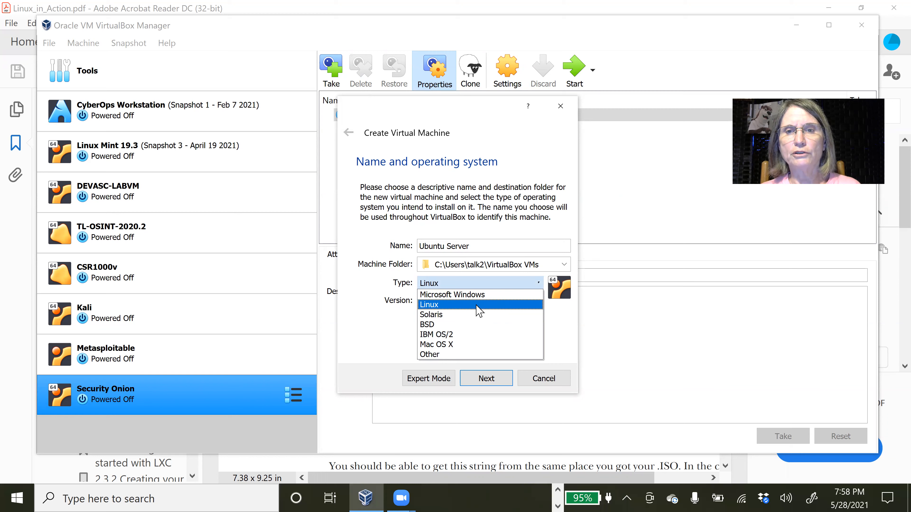
pyautogui.click(479, 311)
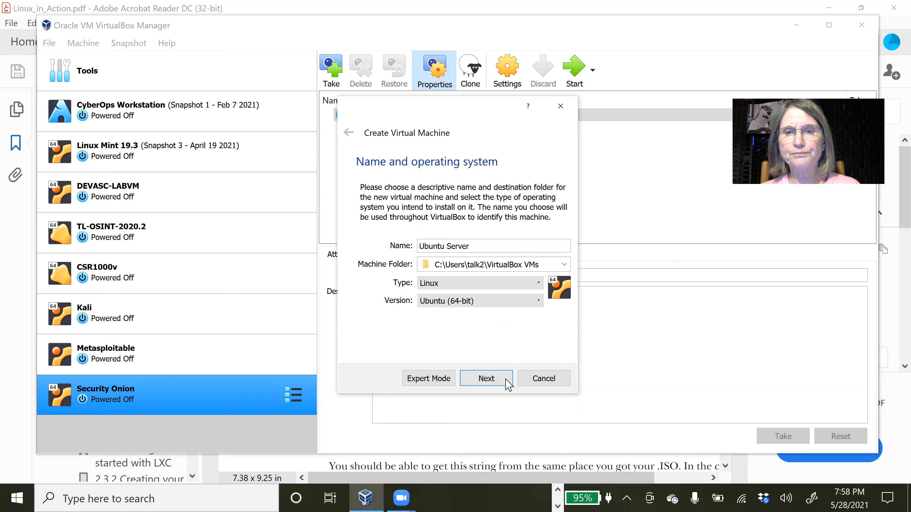
pyautogui.click(507, 385)
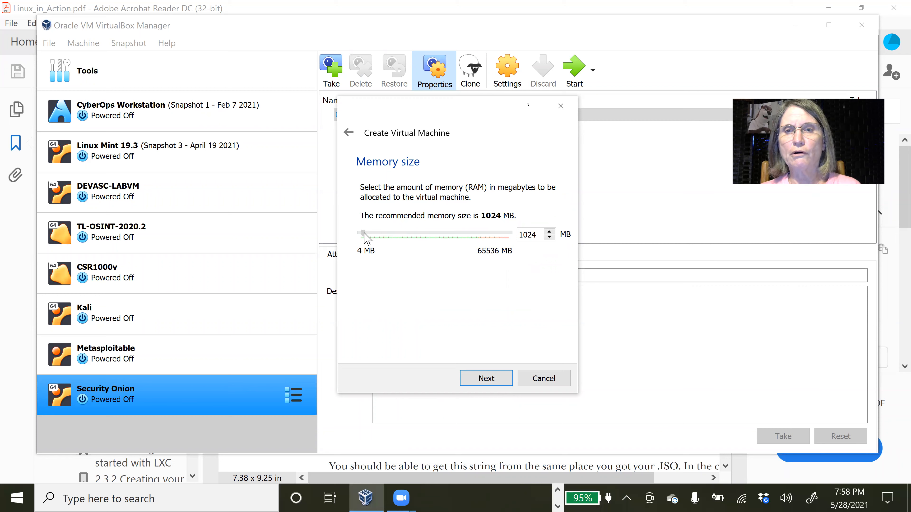
# Allocate 2048 MB of memory and create a dynamically allocated 10.00 GB VDI hard disk for the new machine.
pyautogui.moveTo(365, 233); pyautogui.dragTo(368, 234)
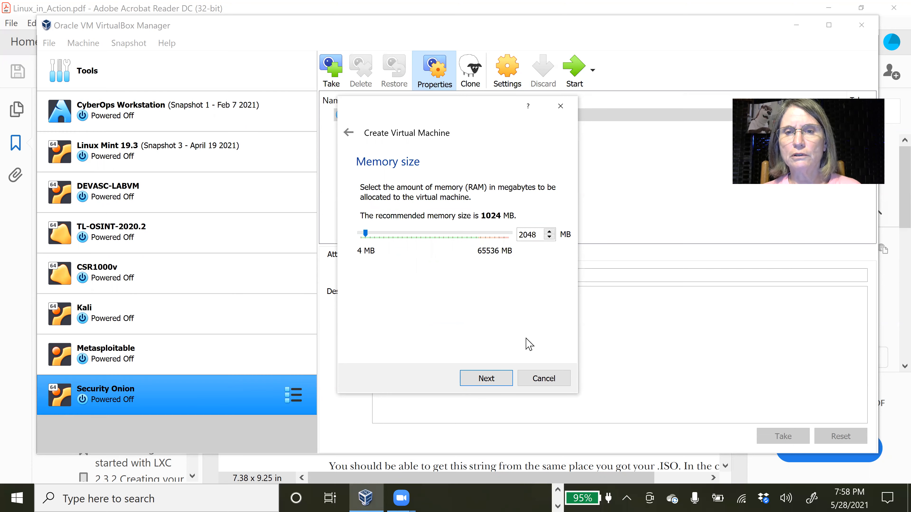
pyautogui.click(504, 379)
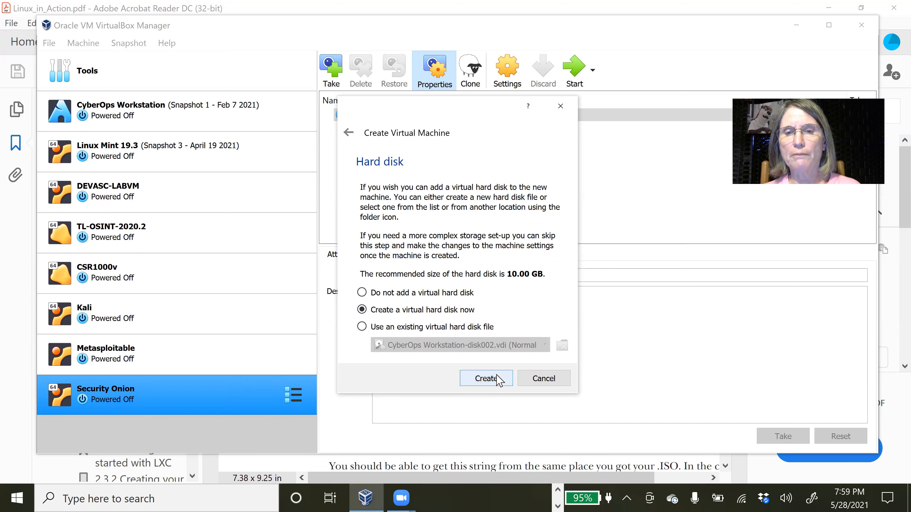
pyautogui.click(499, 382)
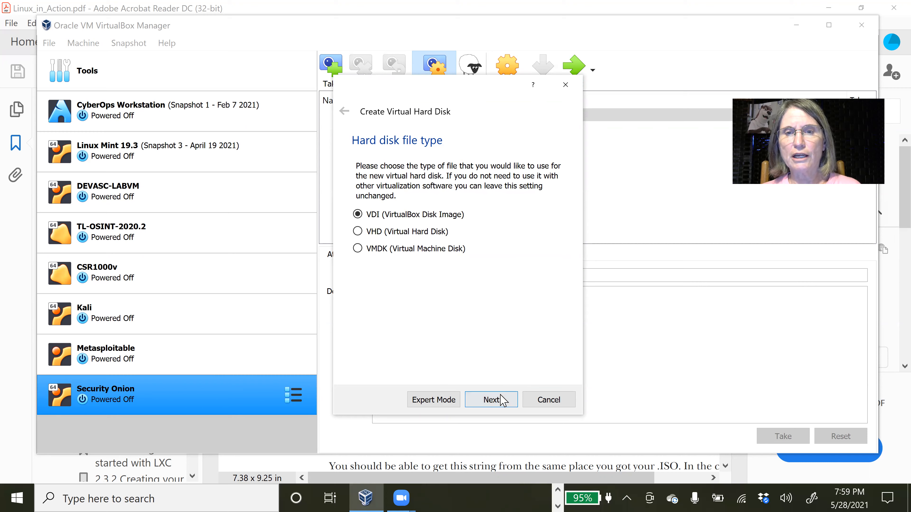
pyautogui.click(505, 401)
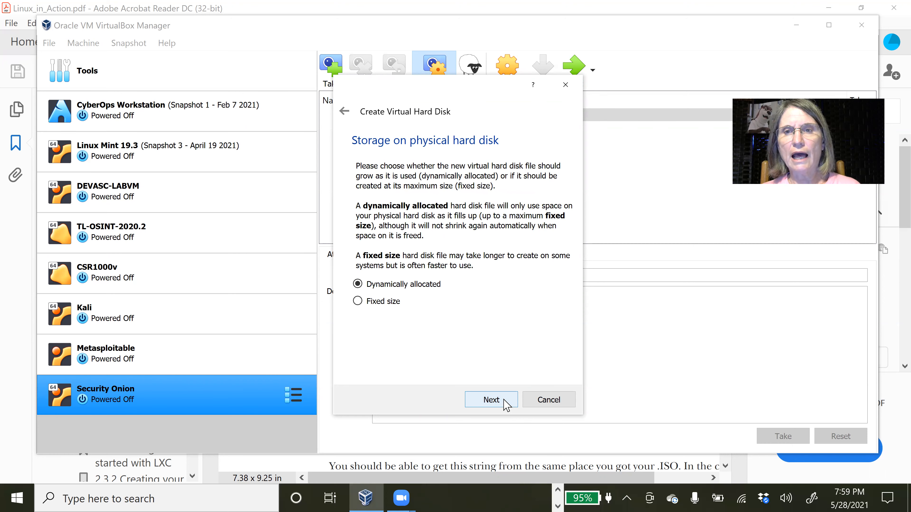
pyautogui.click(491, 399)
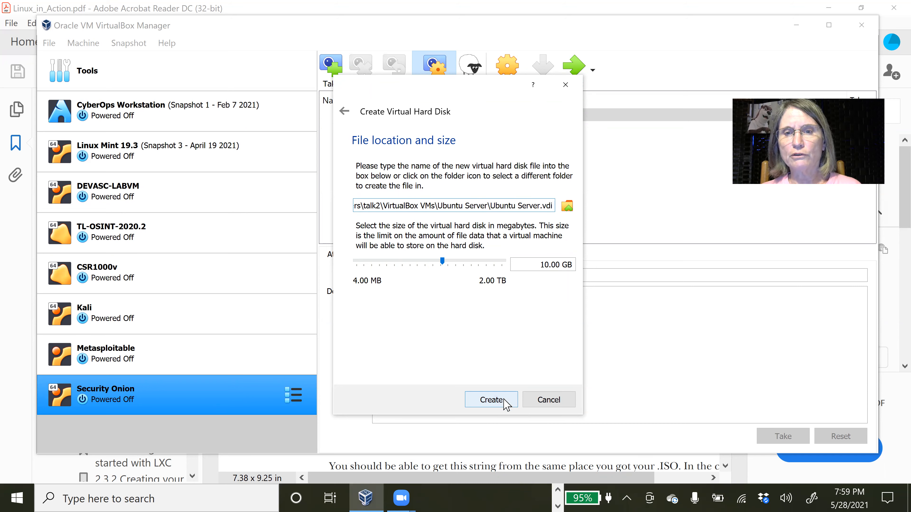
pyautogui.click(492, 399)
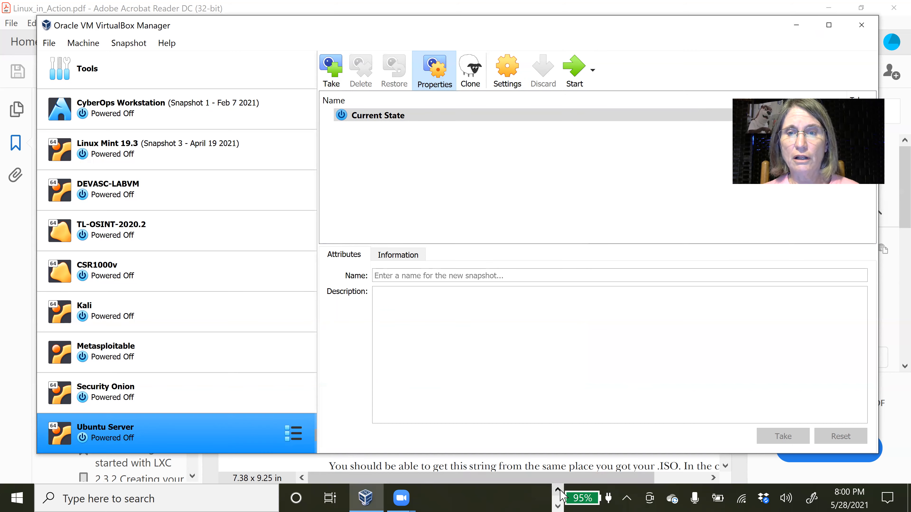
# Switch to Firefox and open the Option 2 manual server installation page for Ubuntu Server with its 20.04.2 LTS download.
pyautogui.click(557, 491)
pyautogui.click(507, 498)
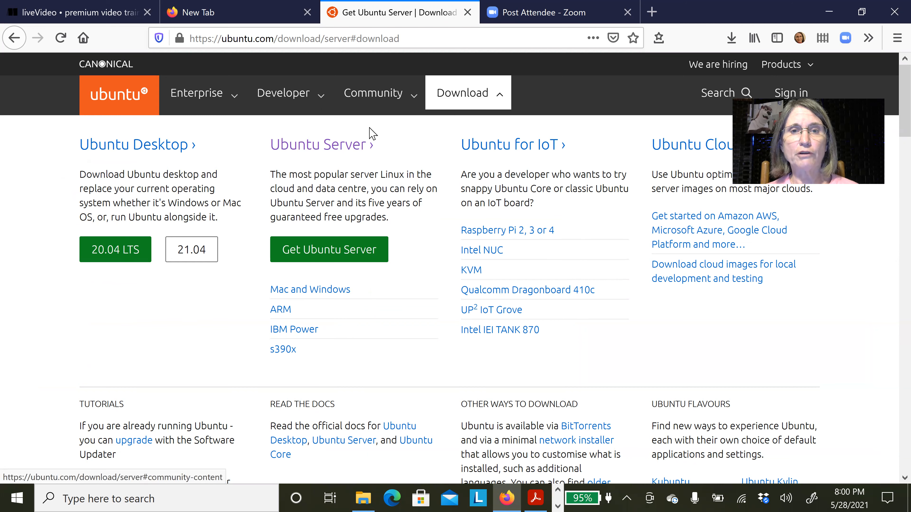
pyautogui.click(339, 256)
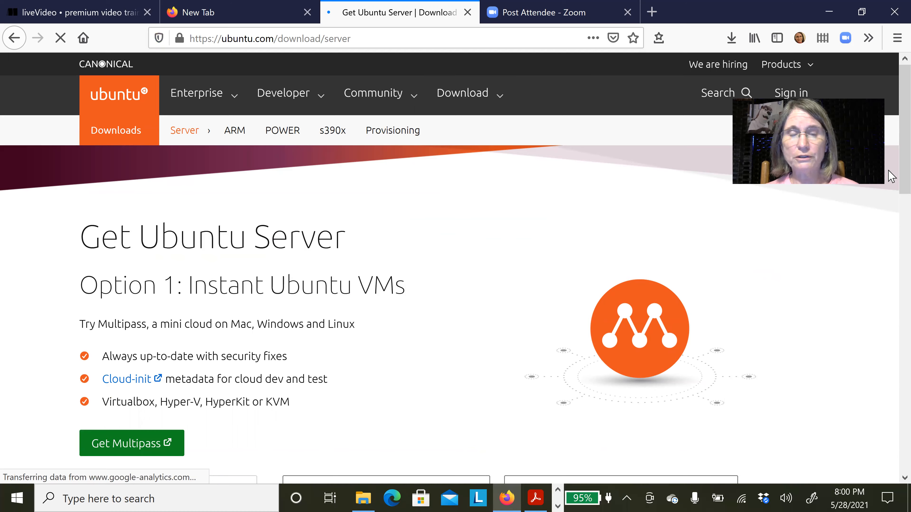
pyautogui.scroll(-5, 891, 179)
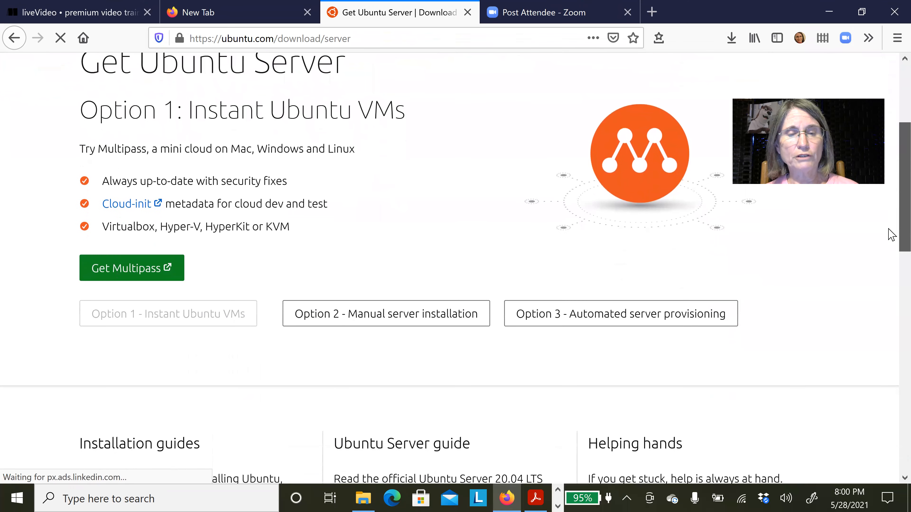
pyautogui.click(421, 316)
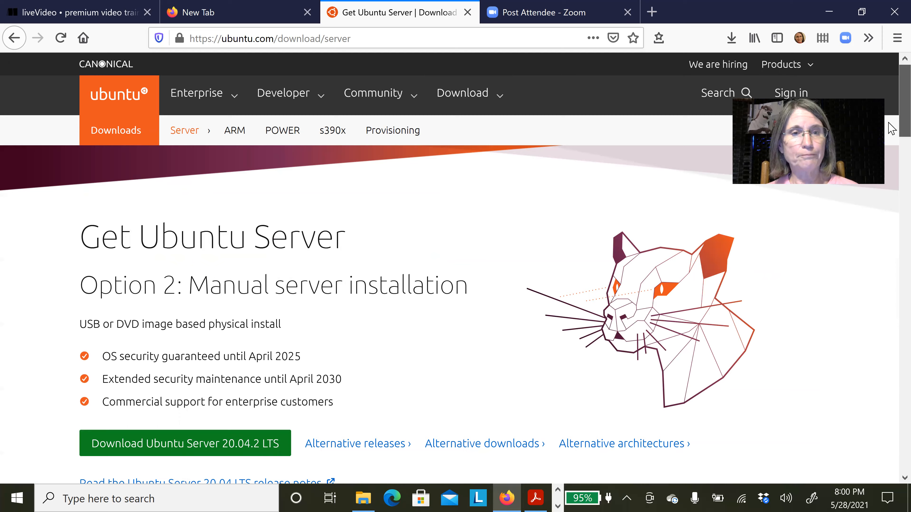
pyautogui.scroll(-3, 892, 128)
pyautogui.scroll(-3, 892, 142)
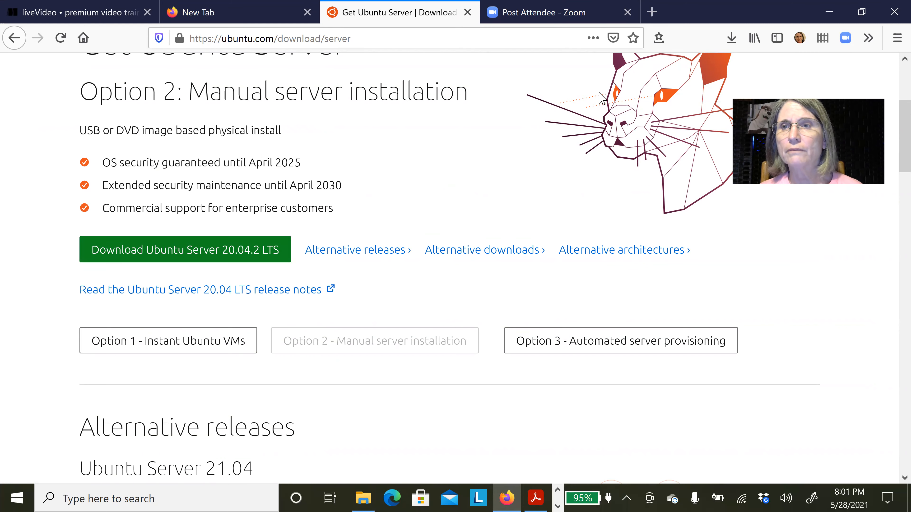
# Locate the downloaded ubuntu-20.04.2-live-server-amd64 ISO in its containing folder, and close the folder window.
pyautogui.click(731, 39)
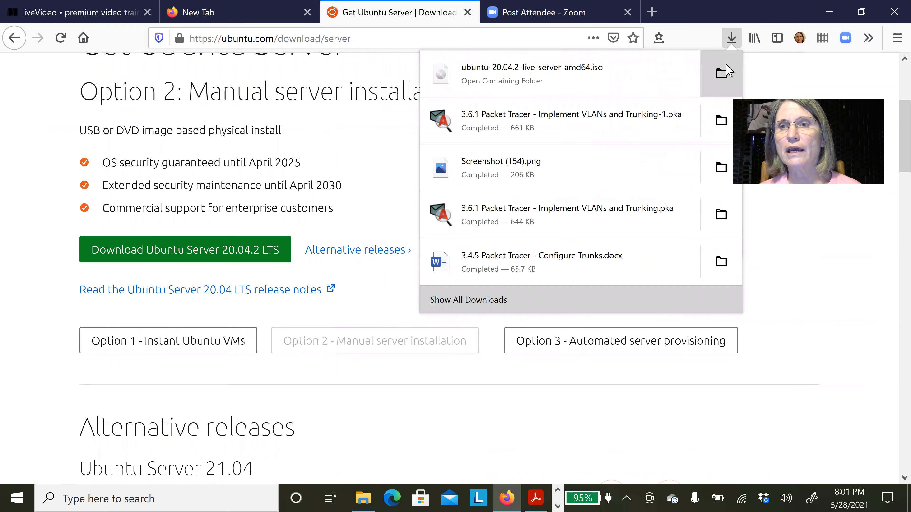
pyautogui.click(728, 74)
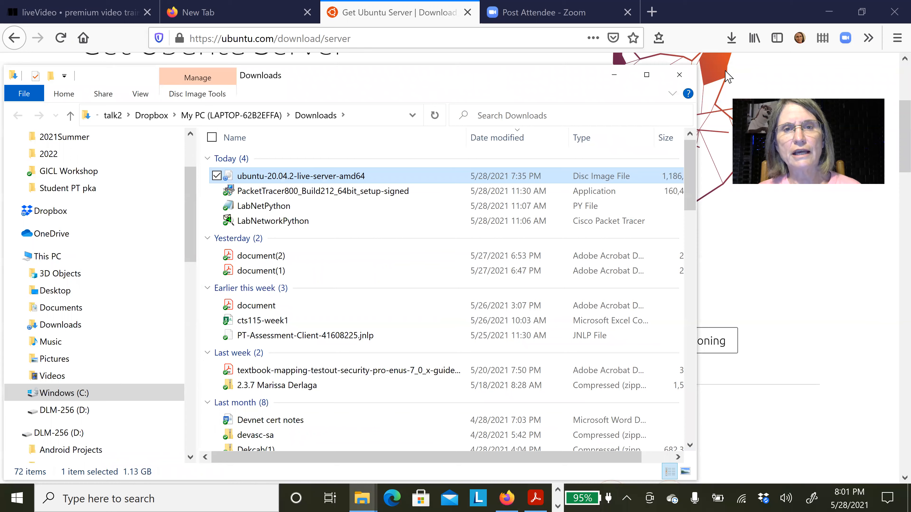
pyautogui.click(679, 75)
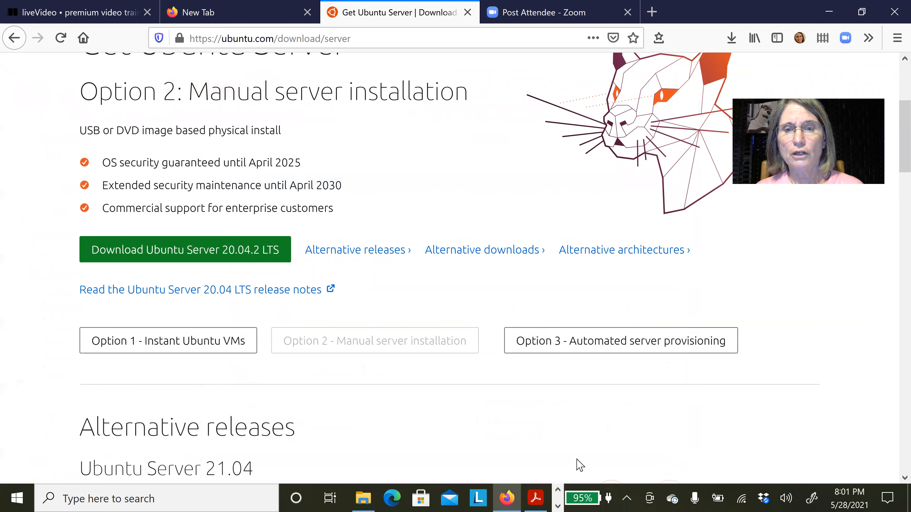
# Switch back to VirtualBox and start the Ubuntu Server virtual machine.
pyautogui.click(562, 490)
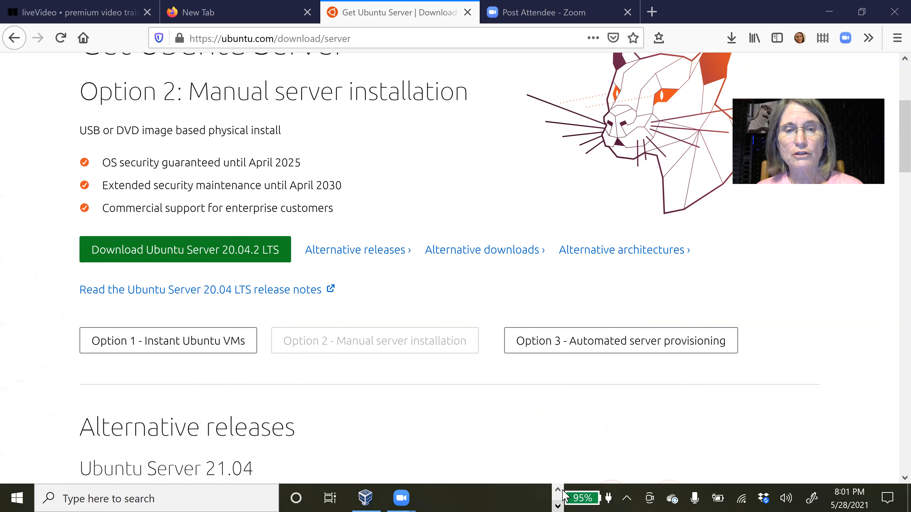
pyautogui.click(365, 498)
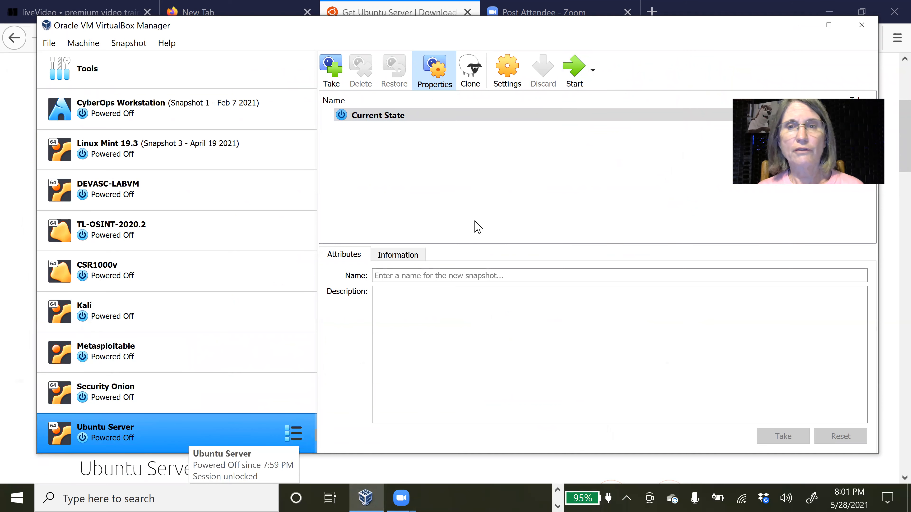
pyautogui.click(565, 90)
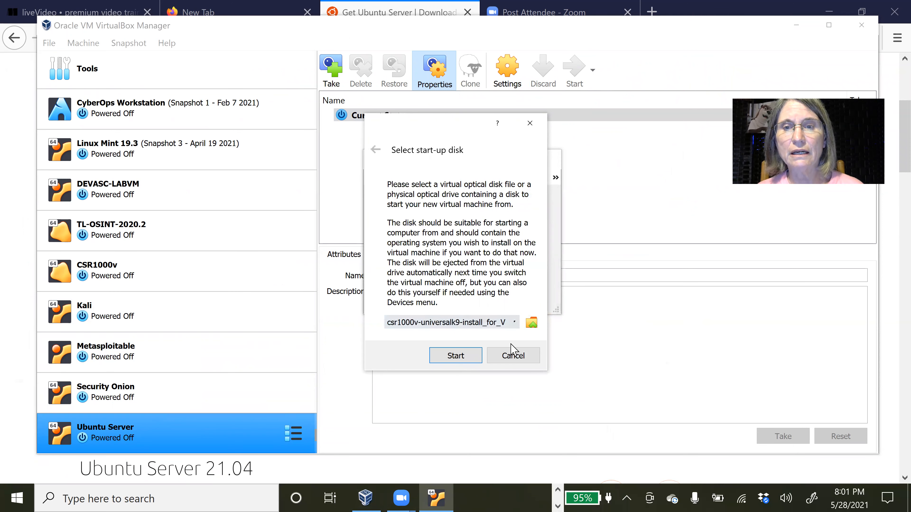
# Add ubuntu-20.04.2-live-server-amd64 from Downloads as the start-up disk and boot the virtual machine from it.
pyautogui.click(532, 322)
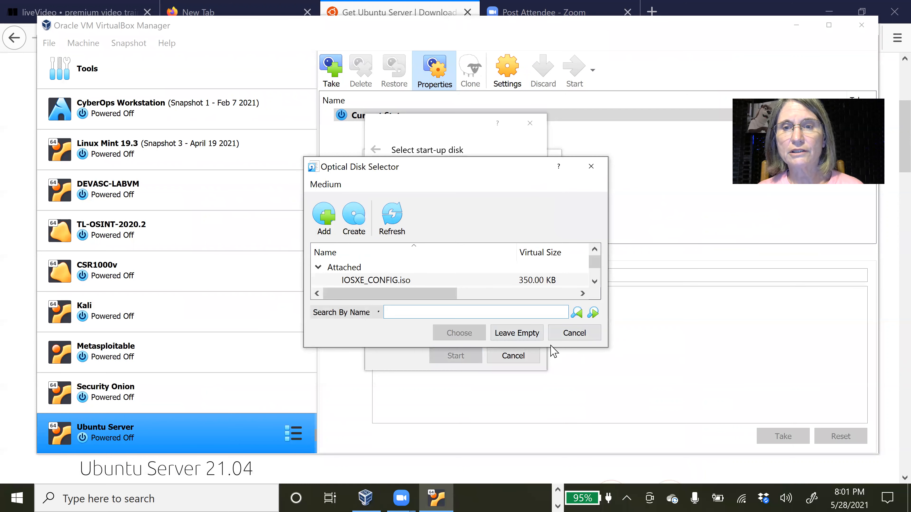
pyautogui.moveTo(551, 348); pyautogui.dragTo(550, 464)
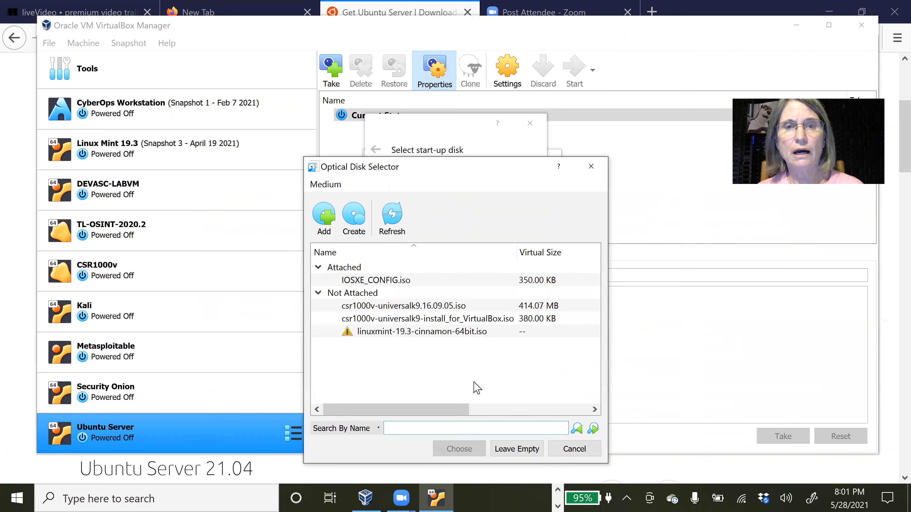
pyautogui.click(326, 222)
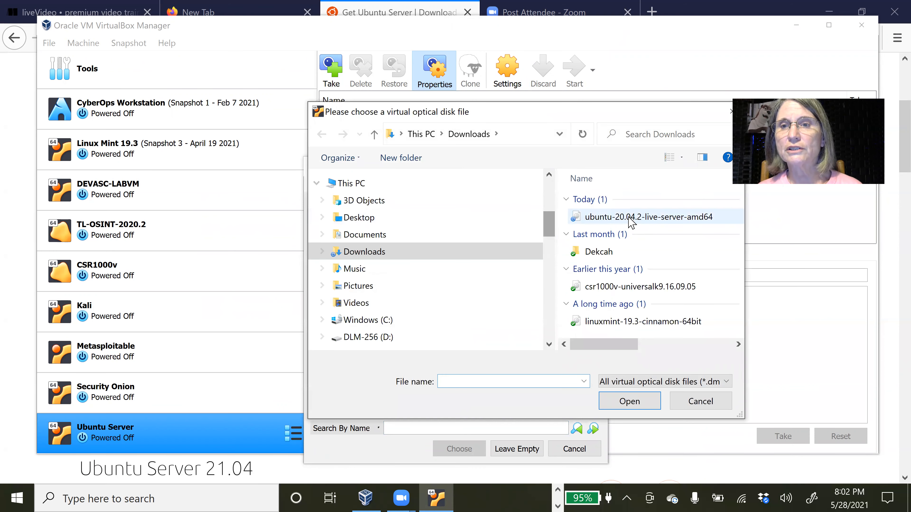
pyautogui.click(630, 219)
pyautogui.click(644, 401)
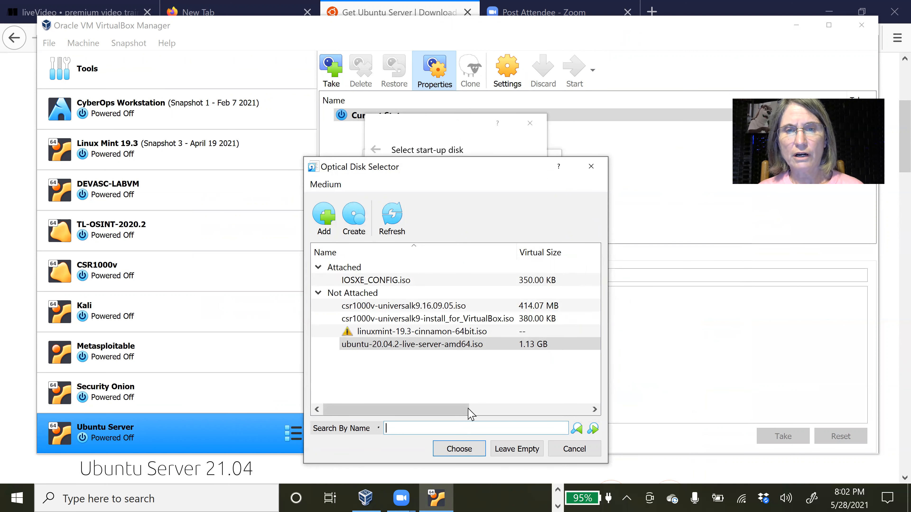
pyautogui.click(474, 351)
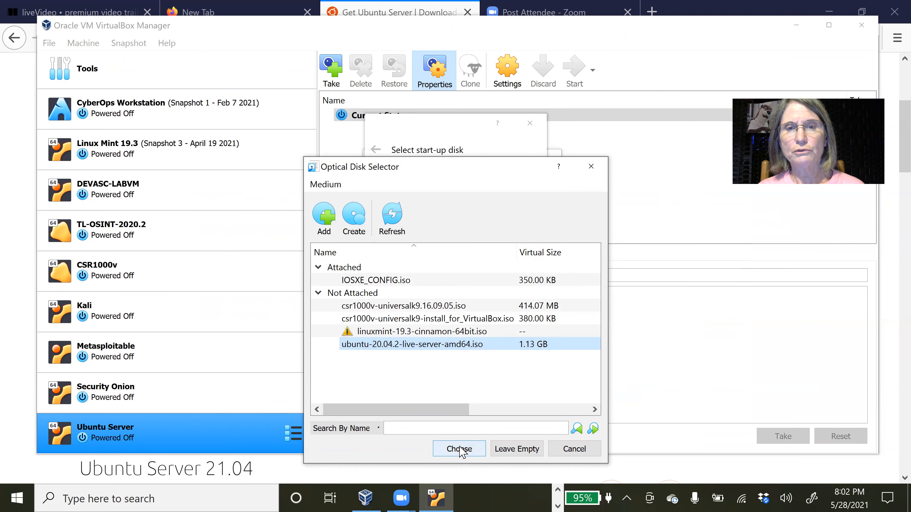
pyautogui.click(460, 449)
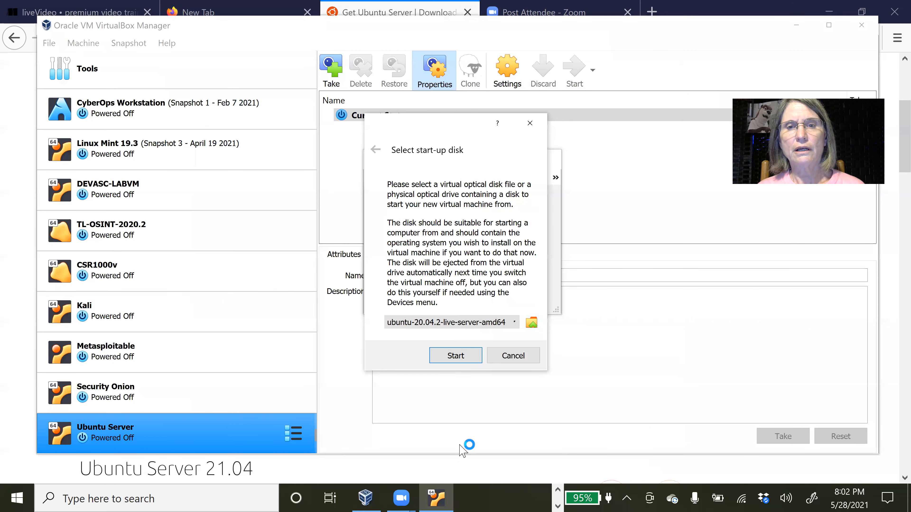
pyautogui.click(470, 356)
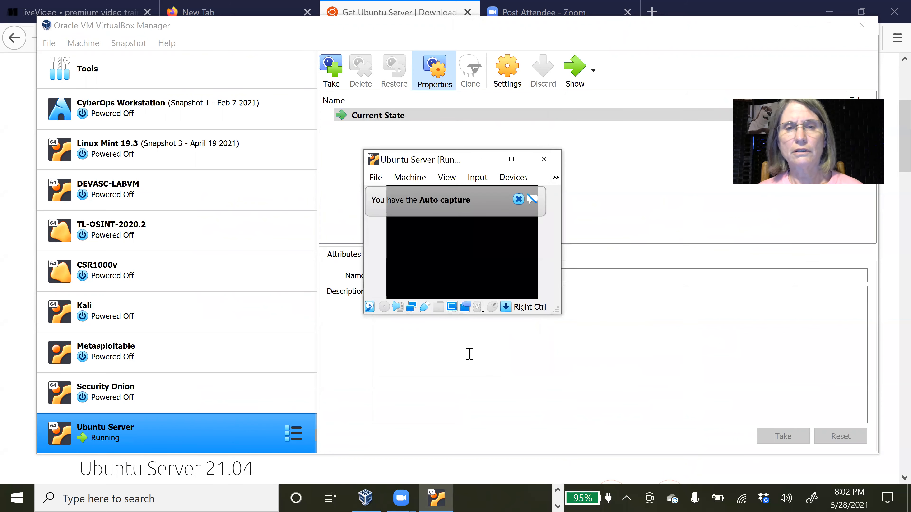